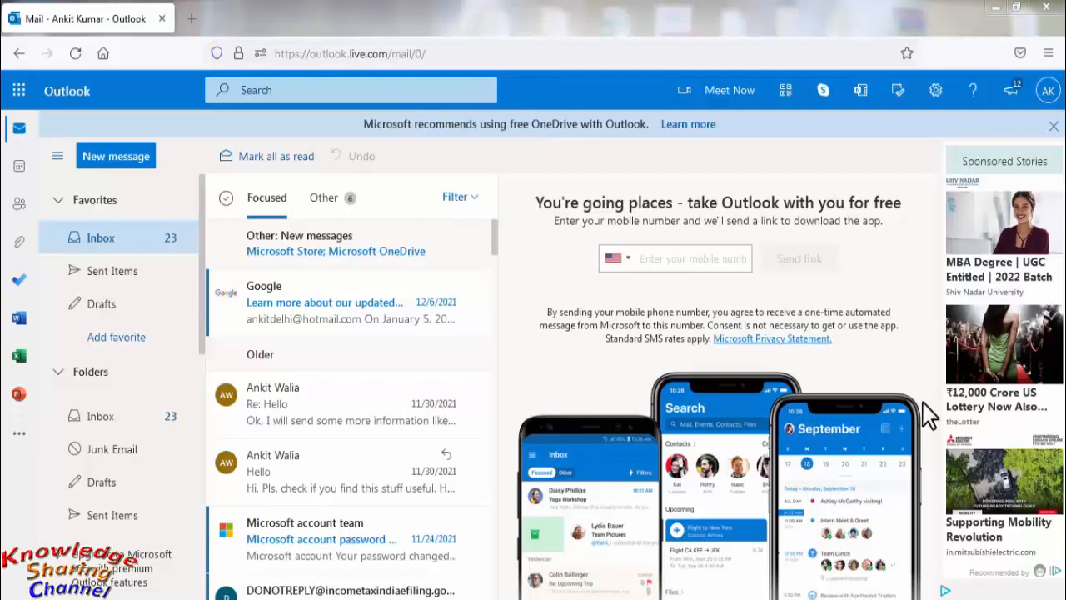
Step: Reach the Mail > Rules page of the full Outlook settings via the gear menu
click(936, 91)
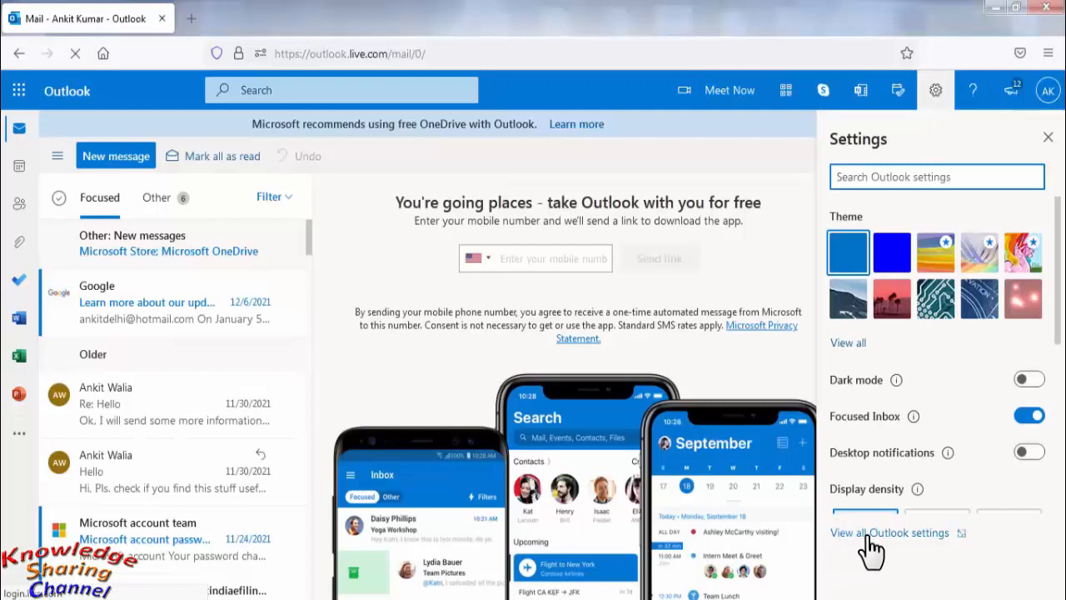
click(915, 533)
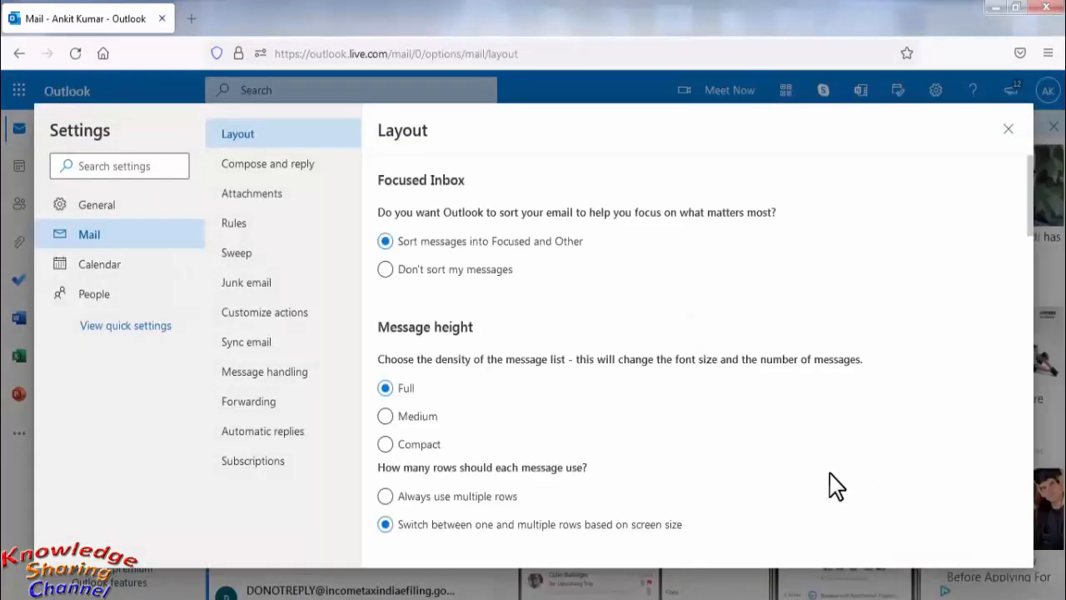
click(250, 223)
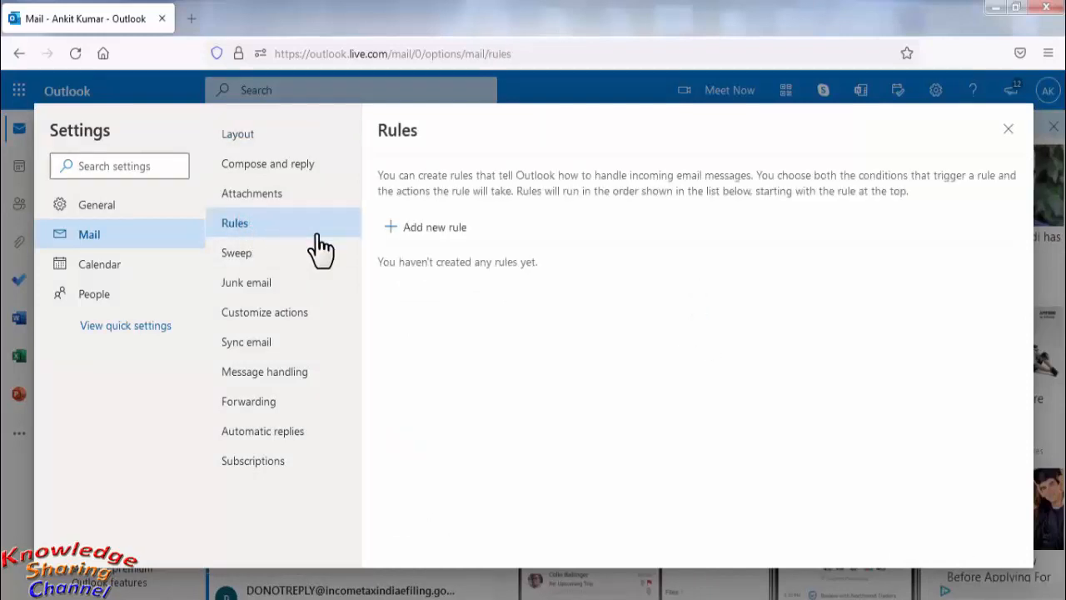
Step: Add a new rule named 'Rule 1' and show its list of available conditions
click(434, 228)
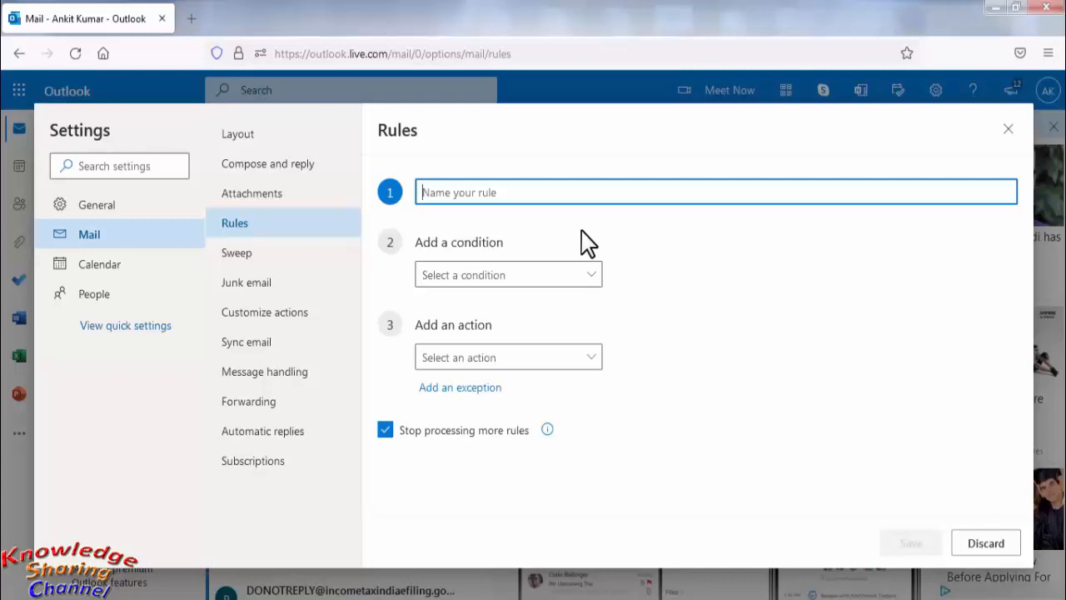
text(Rule 1)
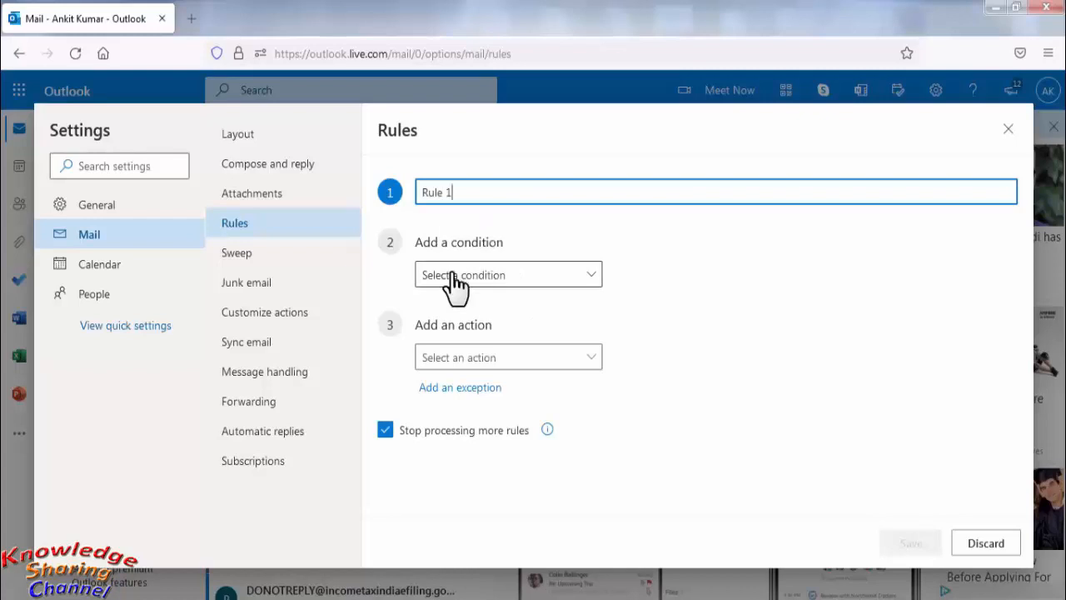
click(587, 279)
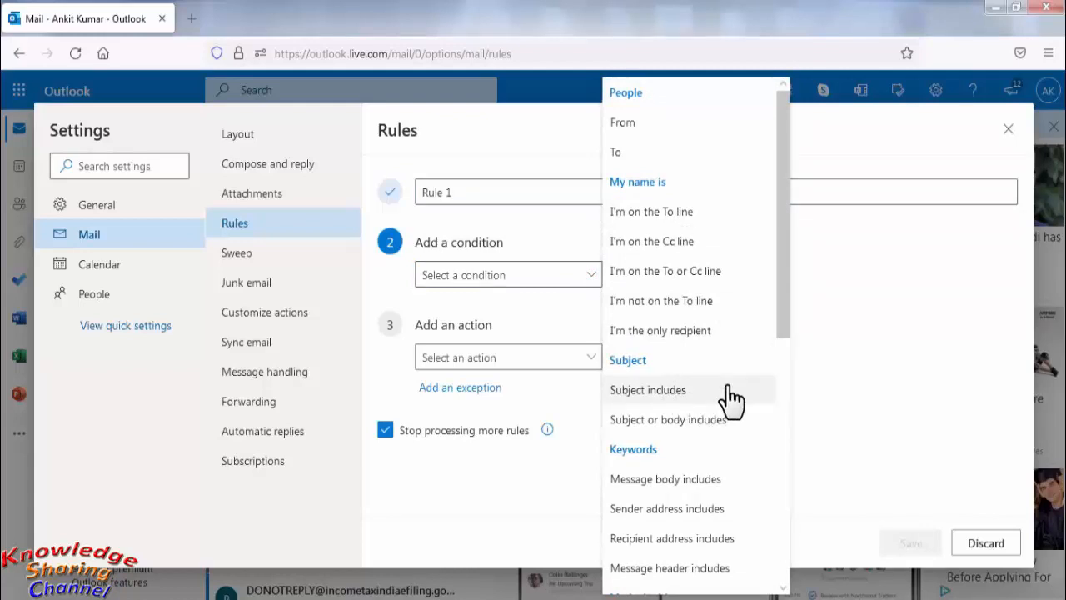
Step: Set the condition to From with the suggested a5w5 Rediffmail contact as sender
click(654, 125)
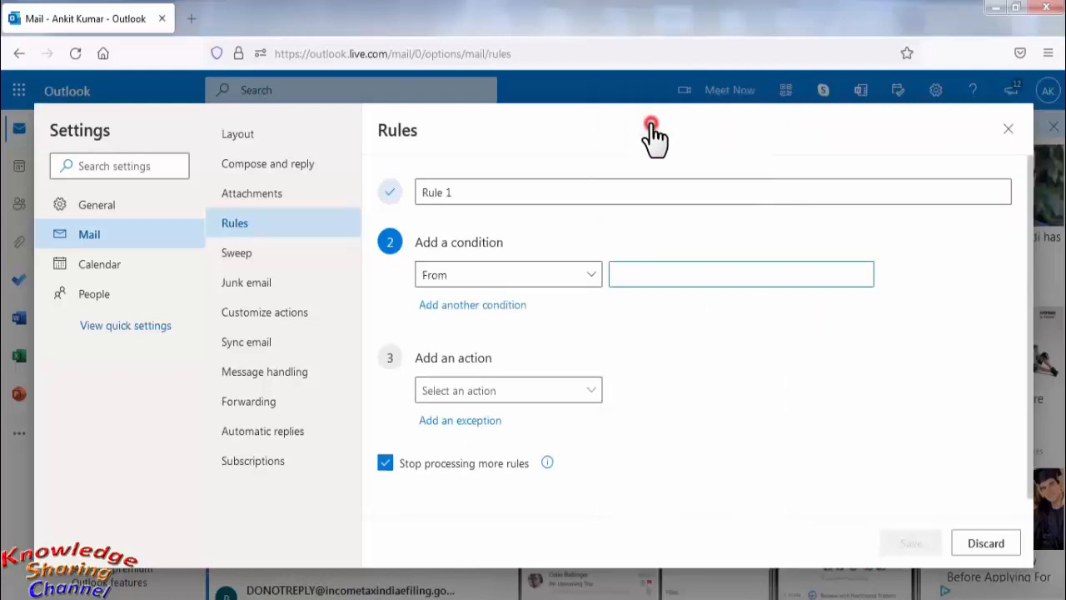
click(638, 274)
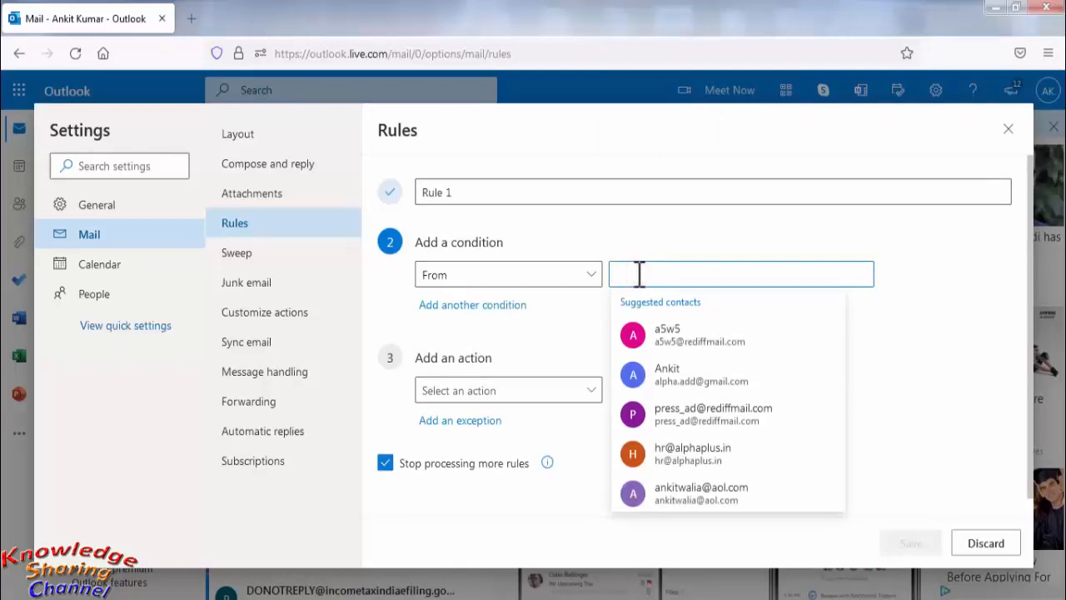
text(a5w5@)
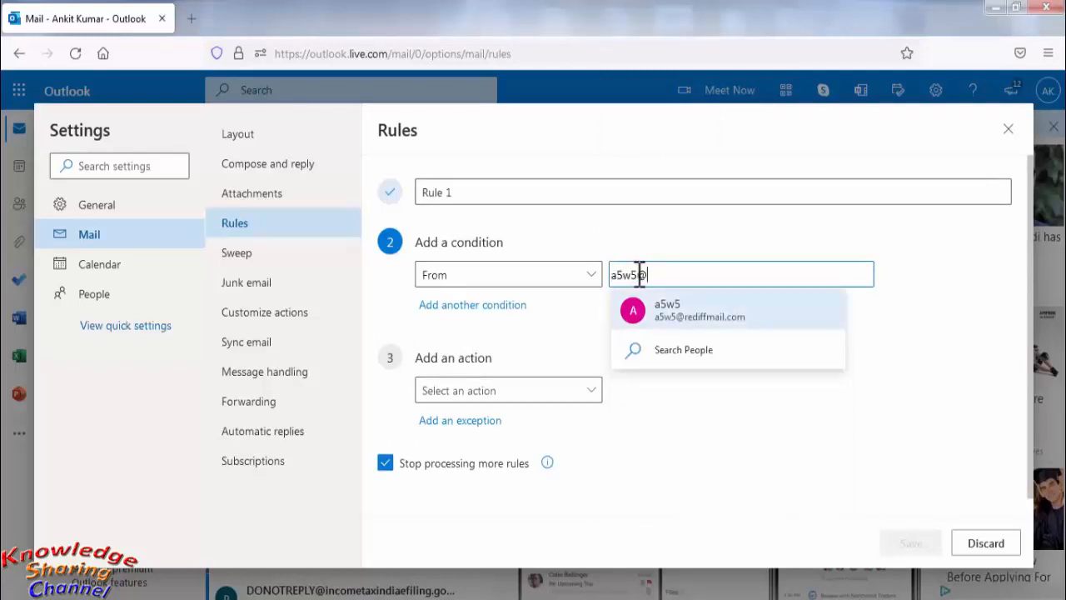
click(666, 310)
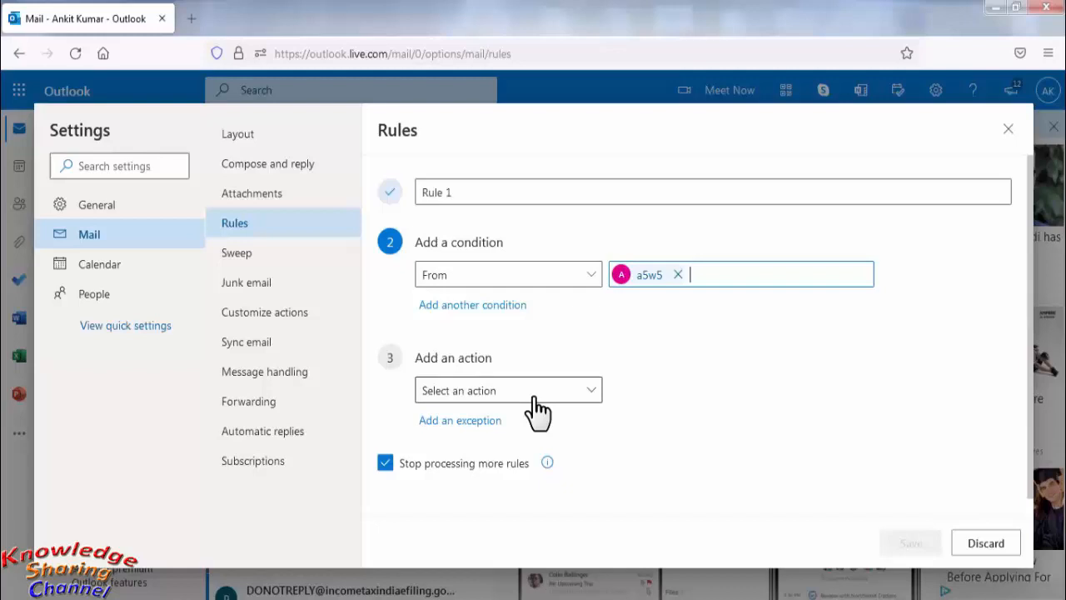
Step: Give Rule 1 the Pin to top action and save it
click(585, 392)
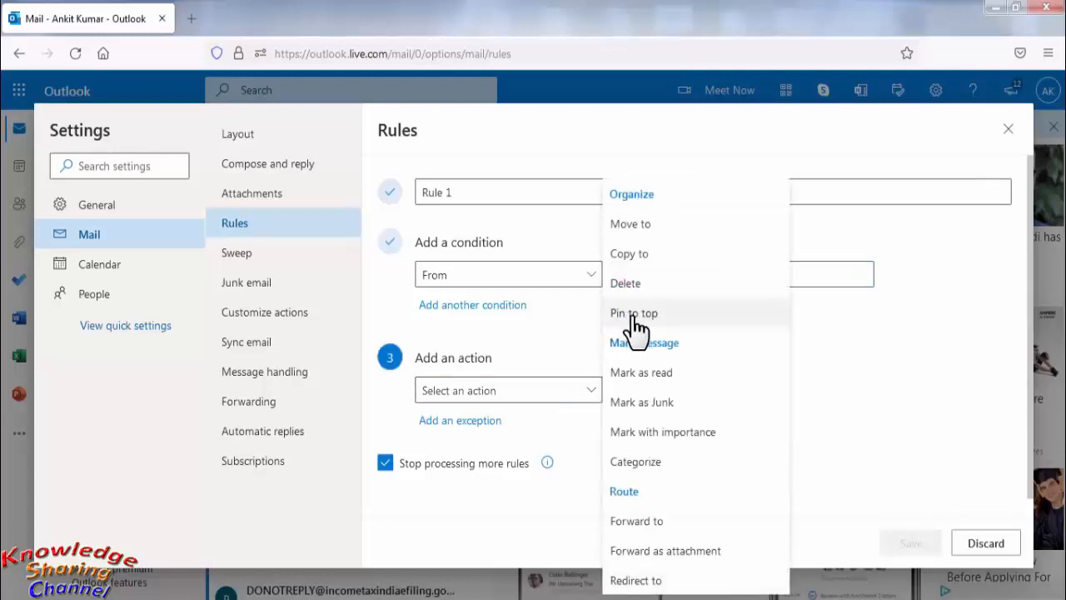
click(664, 314)
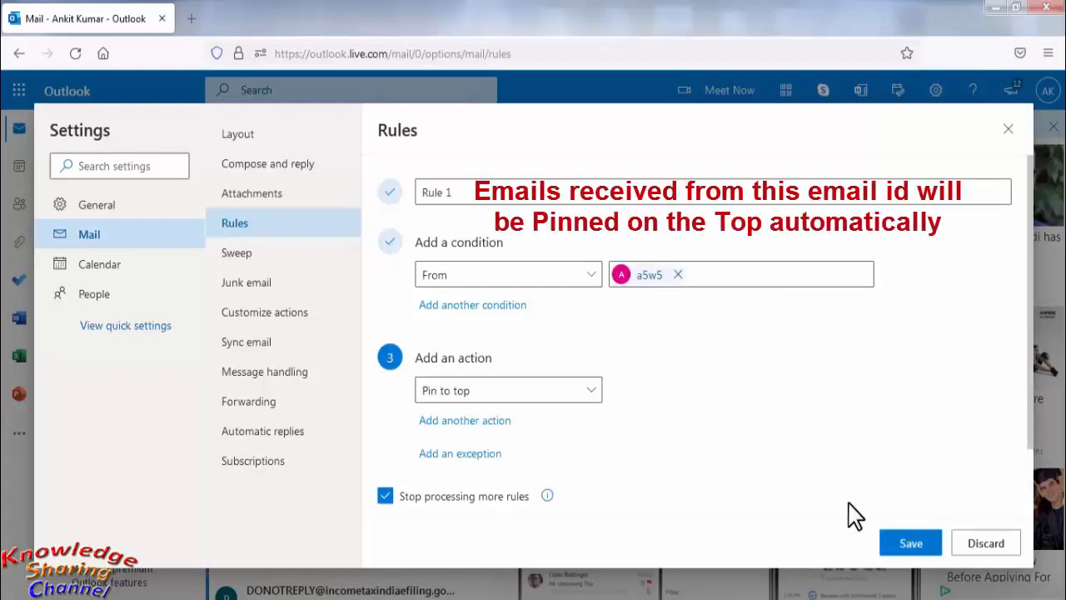
click(910, 543)
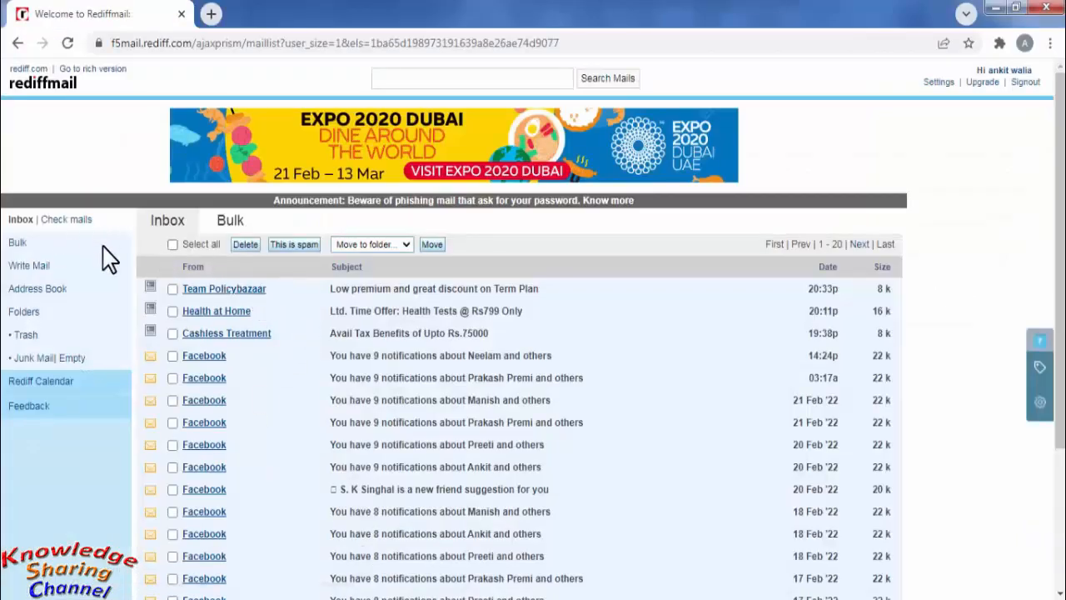
Step: Send a Rediffmail message to the Hotmail address with subject and body 'Testing'
click(40, 264)
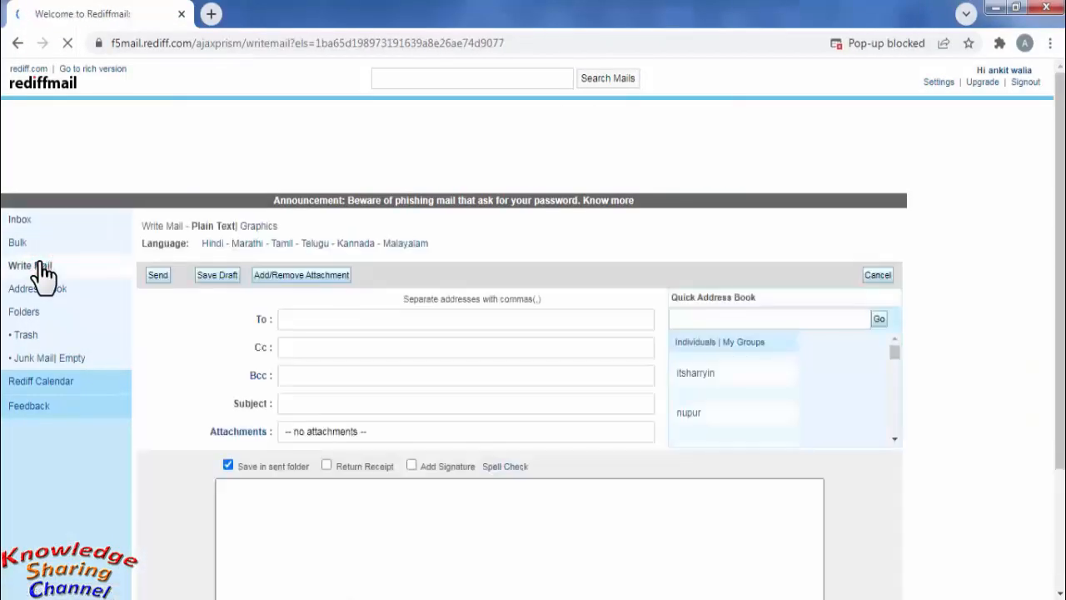
click(299, 319)
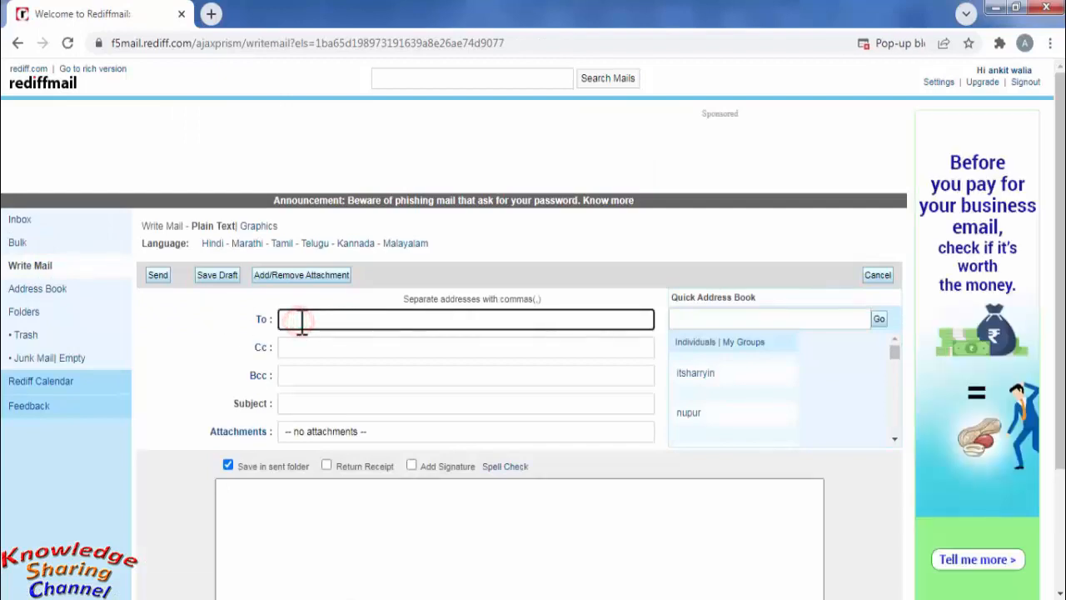
text(ankit)
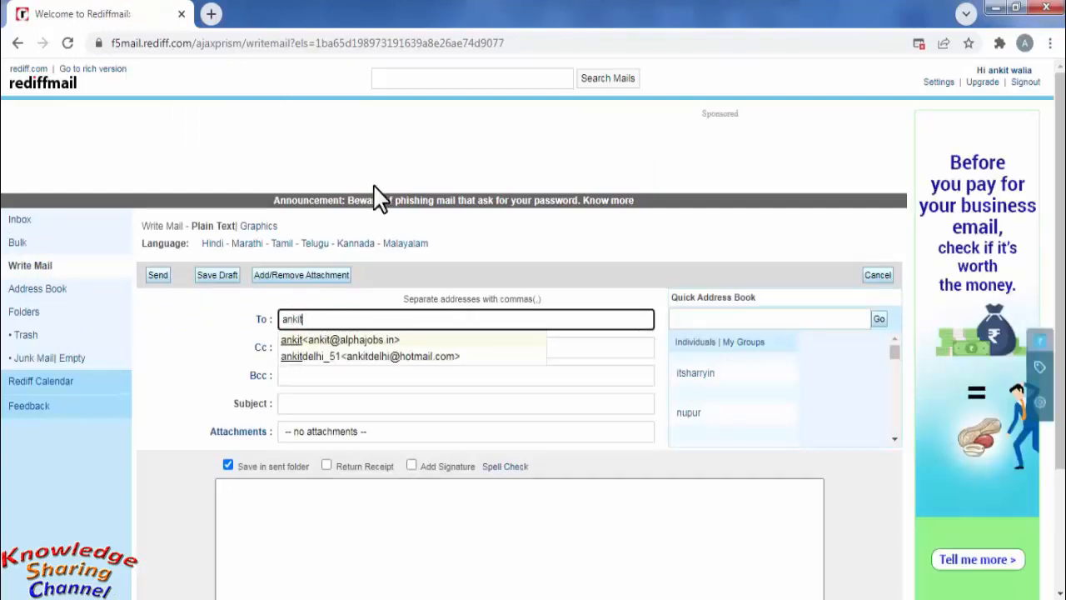
text(delhi)
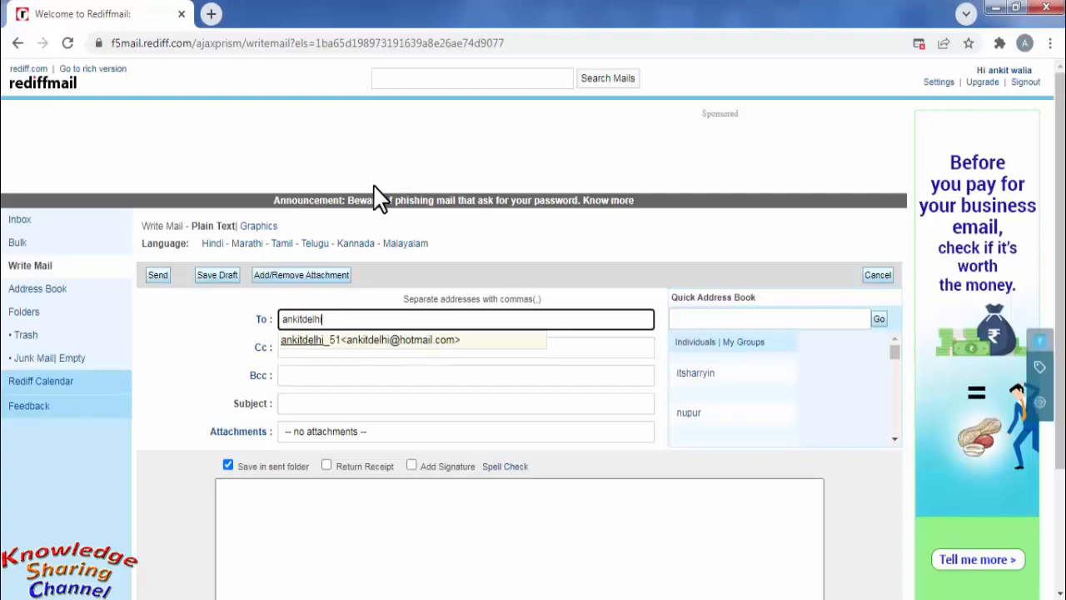
click(391, 339)
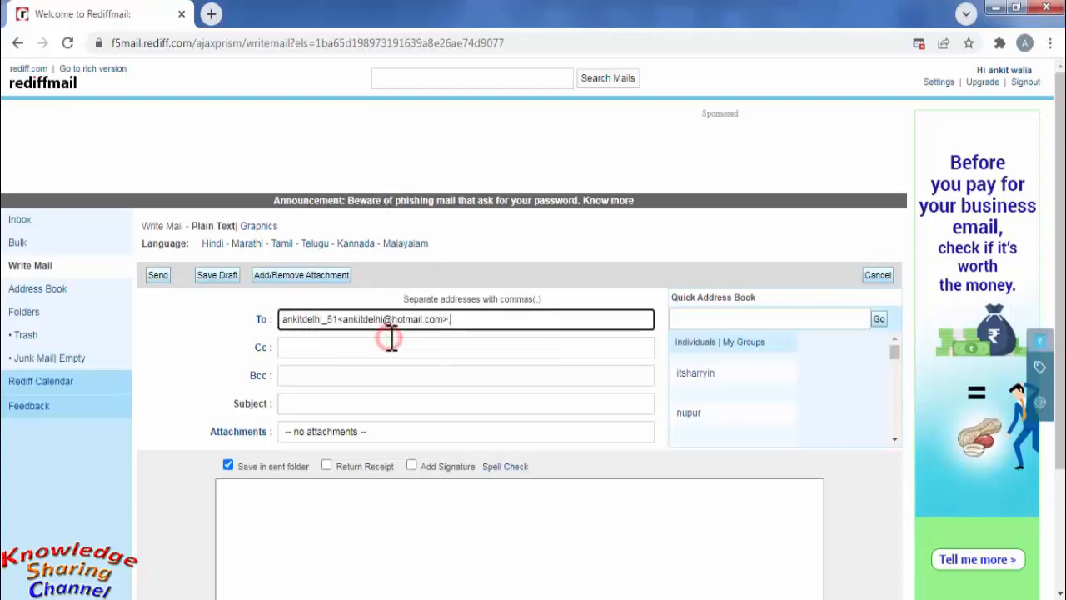
click(327, 407)
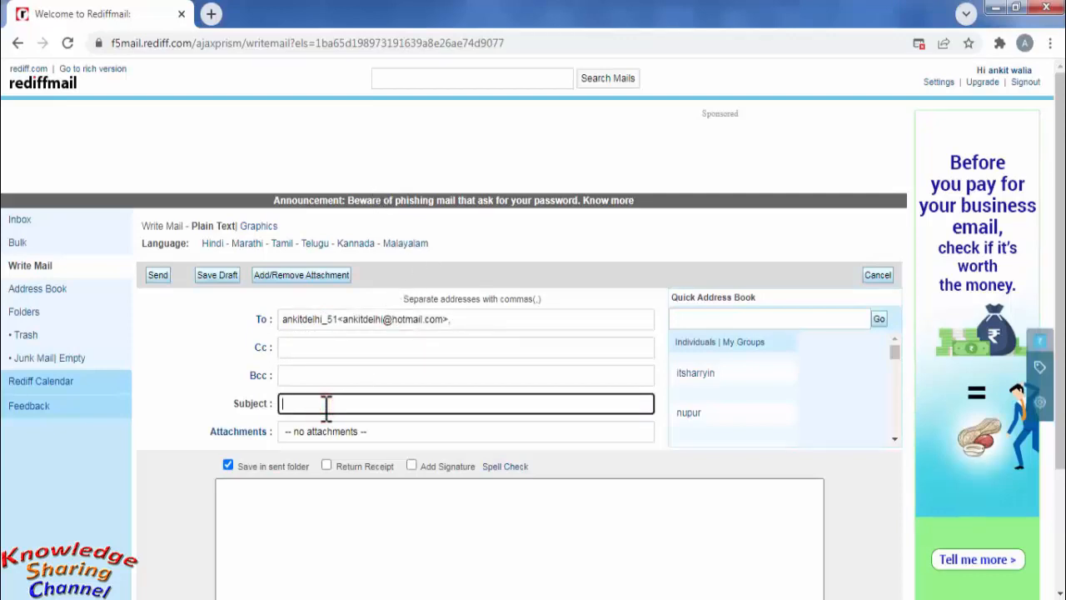
text(Testing)
click(300, 540)
text(Testing)
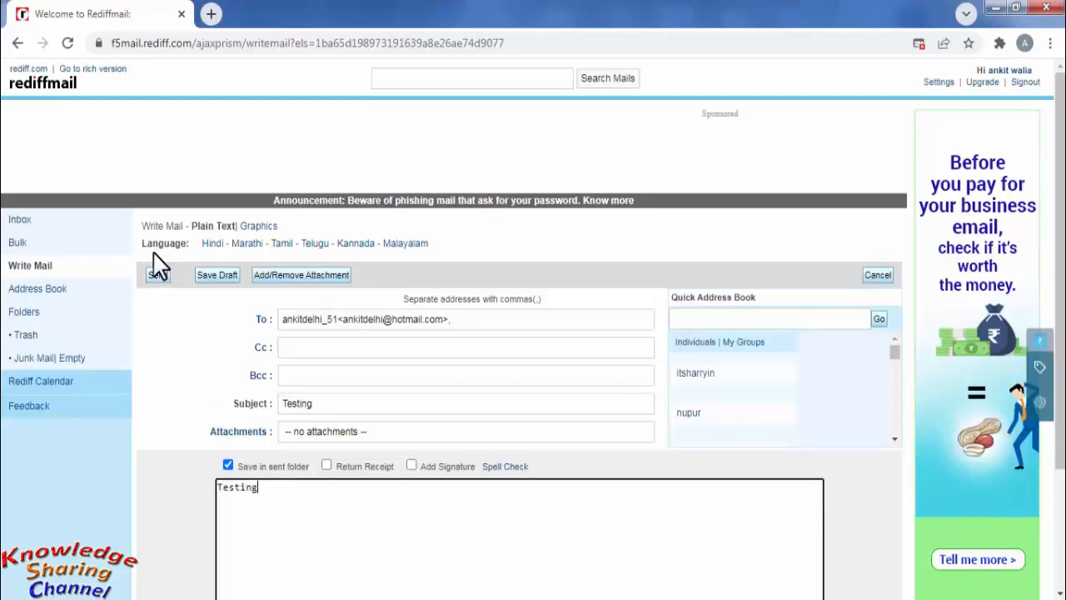
click(157, 275)
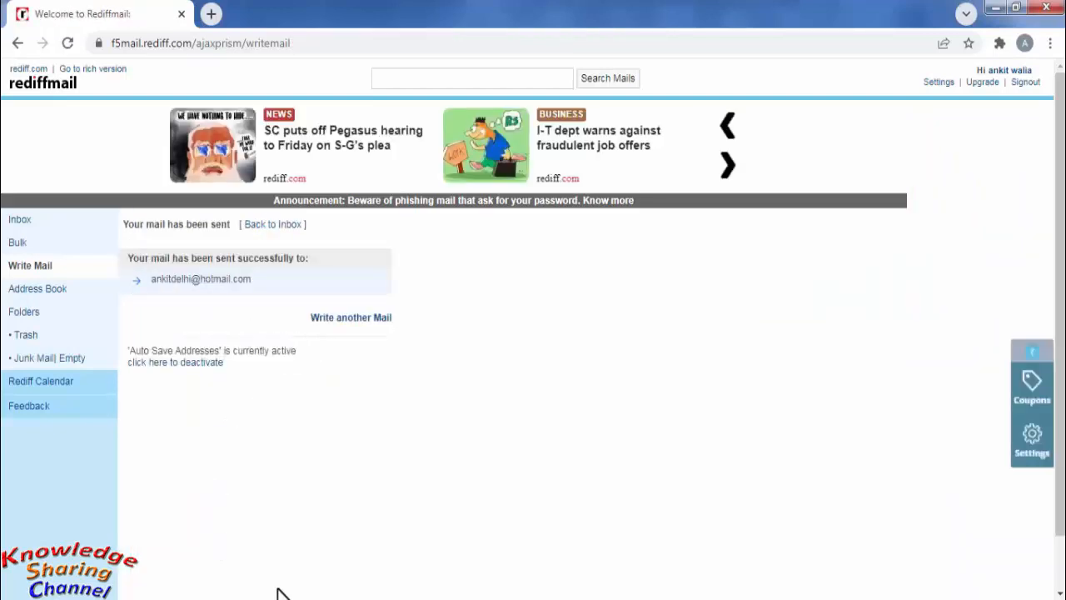
Step: Return to Outlook, close Settings and view the 'Testing' email pinned atop the inbox
key(alt+Tab)
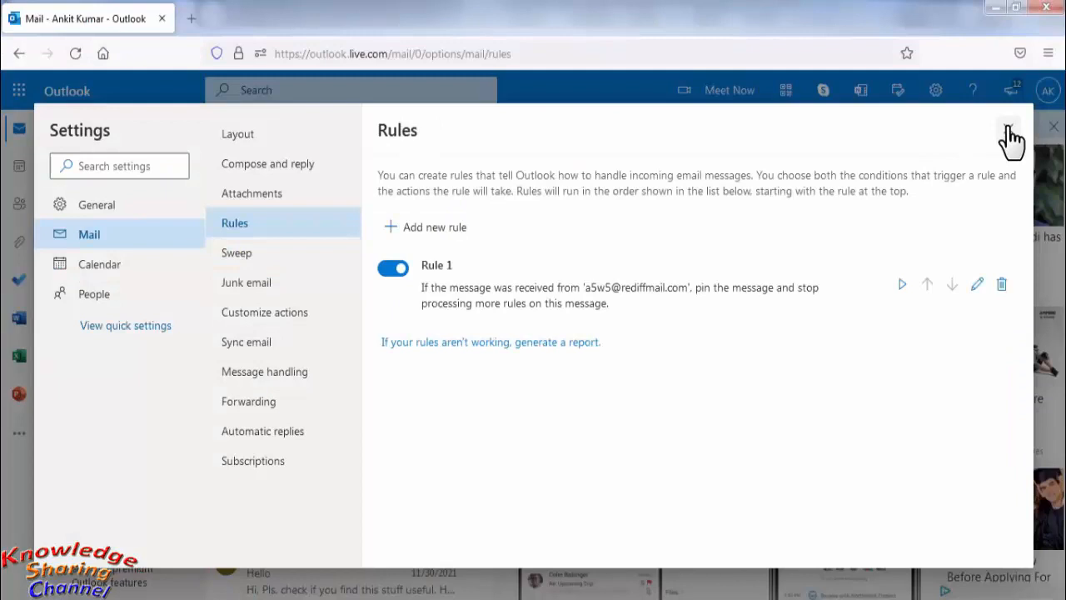
click(1010, 130)
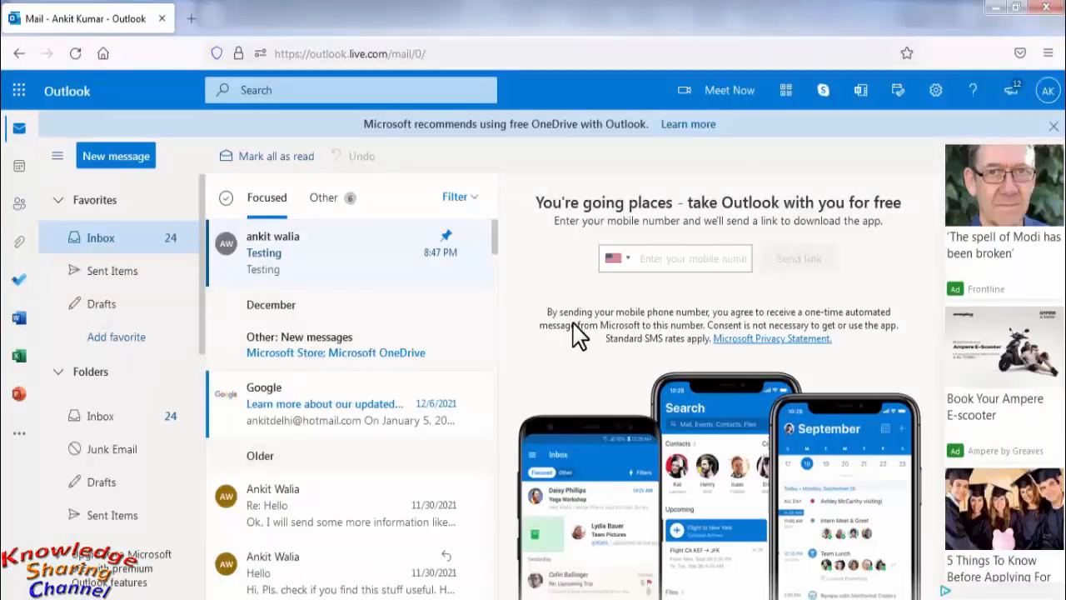